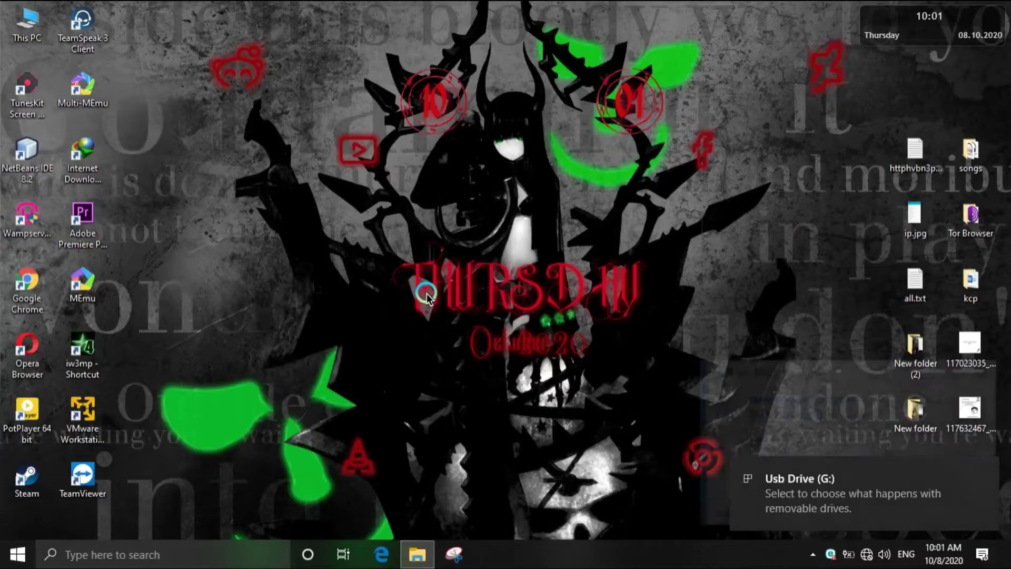
Open This PC, look at the contents of Usb Drive (G:), and return to the drive overview
double_click(35, 32)
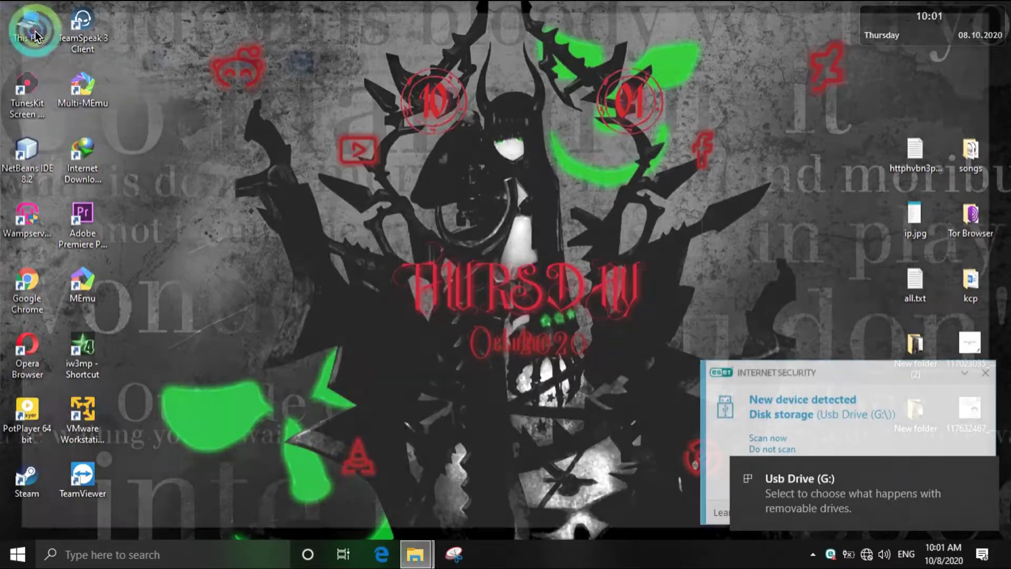
left_click(232, 334)
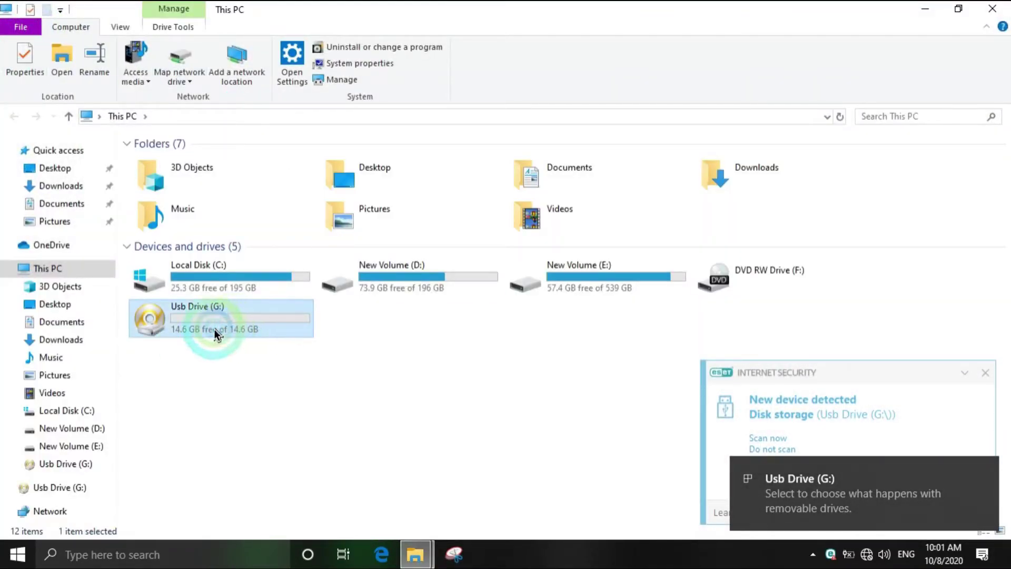
double_click(260, 325)
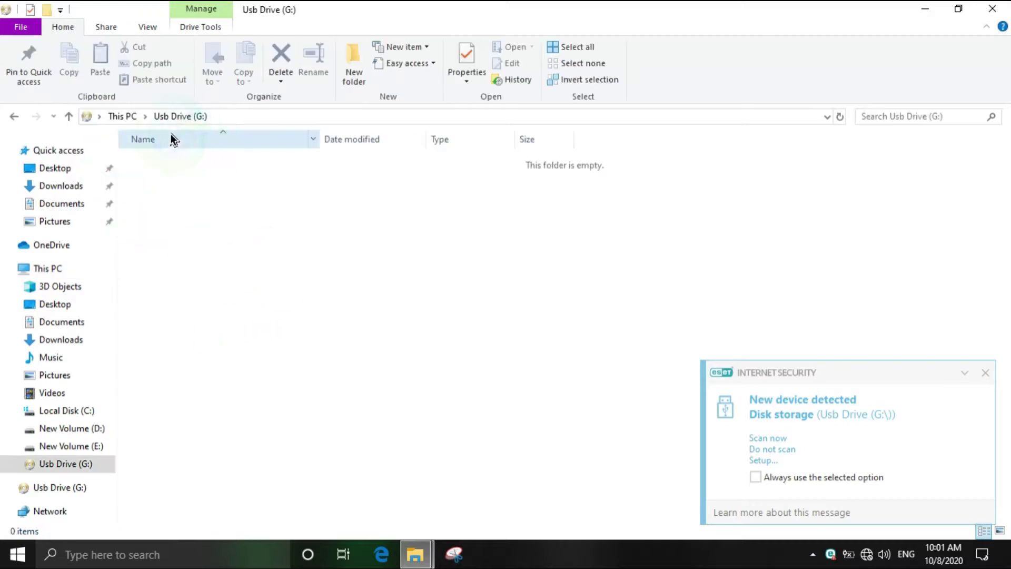
left_click(20, 122)
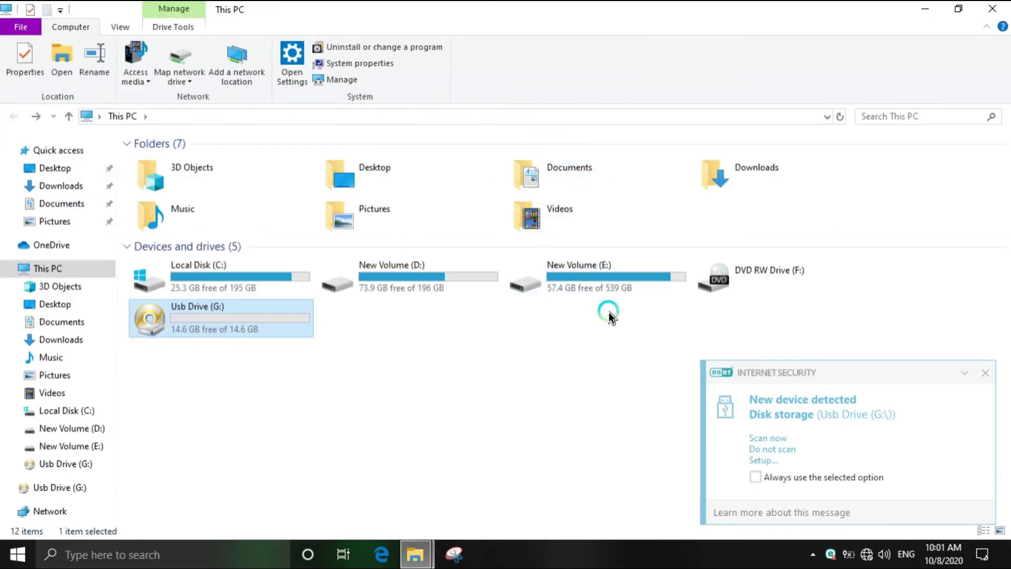
Switch to the "(Working)Windows 10 Pro v1903 x64 en-US Activated-KBO" folder and run rufus-3.5p.exe, allowing it past the SmartScreen prompt
left_click(416, 537)
left_click(416, 538)
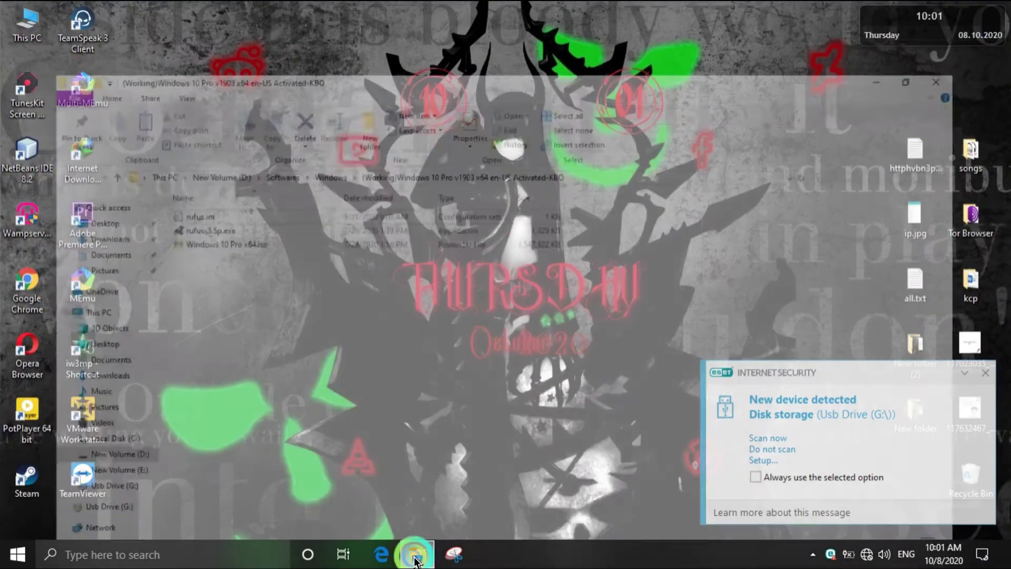
left_click(294, 175)
double_click(464, 178)
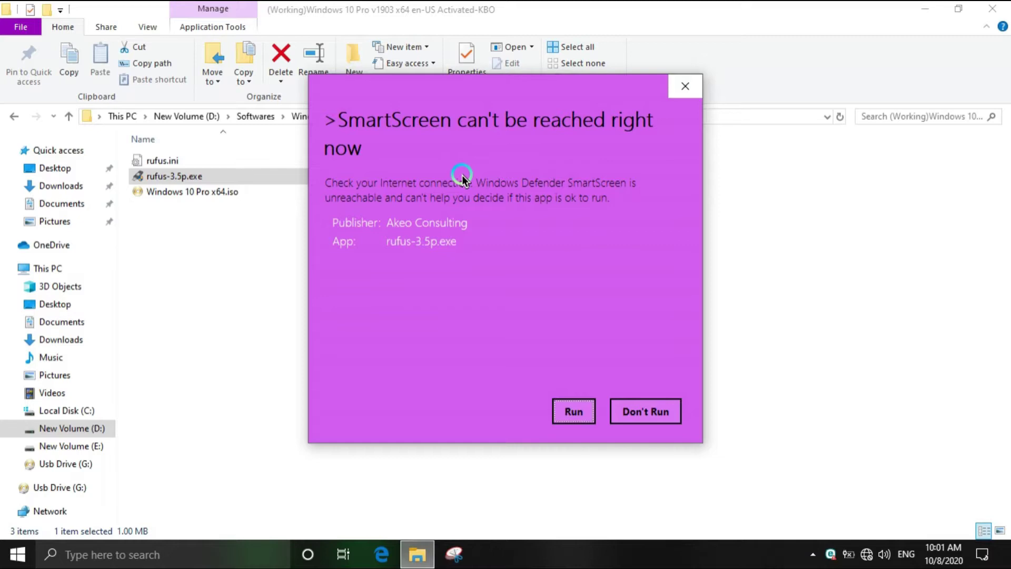
left_click(569, 414)
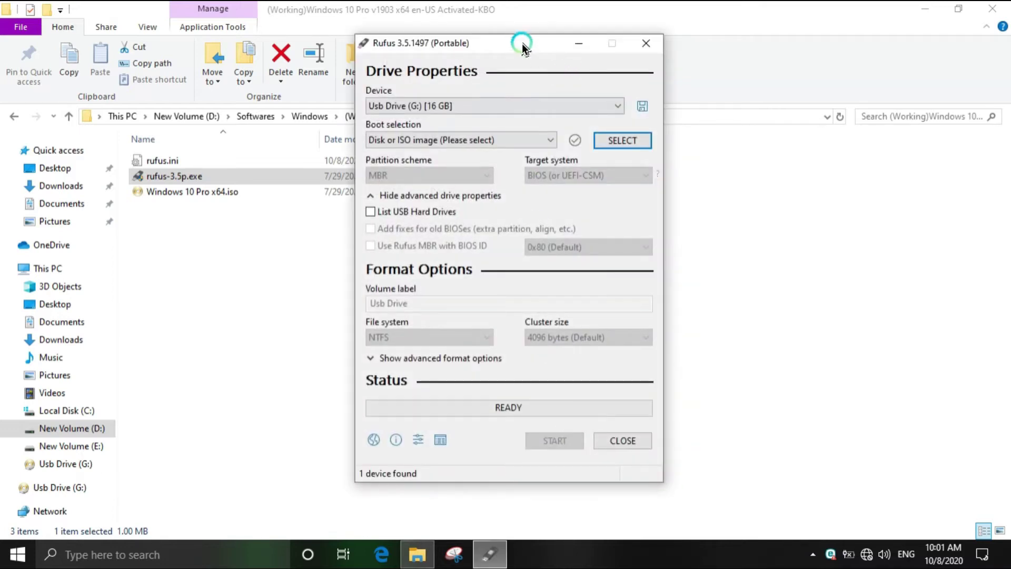
Set the boot selection to "Disk or ISO image (Please select)" for Usb Drive (G:)
mouse_move(522, 43)
left_mouse_down()
mouse_move(515, 49)
mouse_move(524, 45)
left_mouse_up()
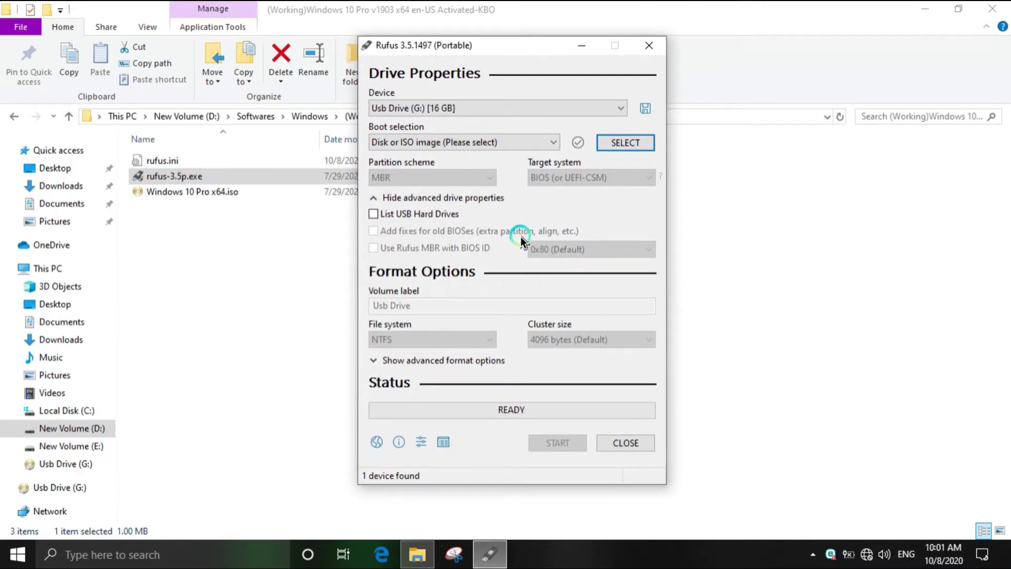
left_click(476, 143)
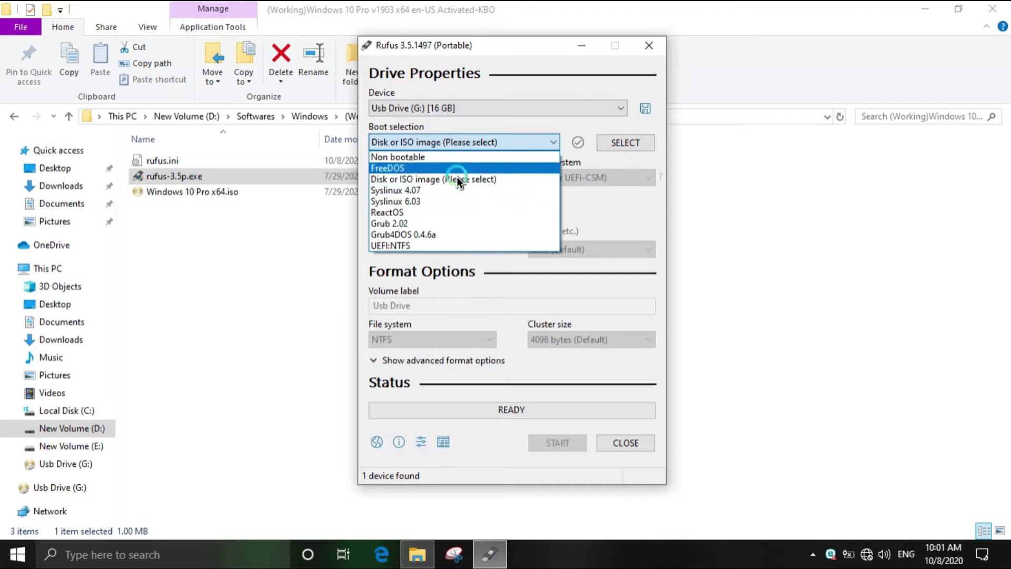
left_click(477, 179)
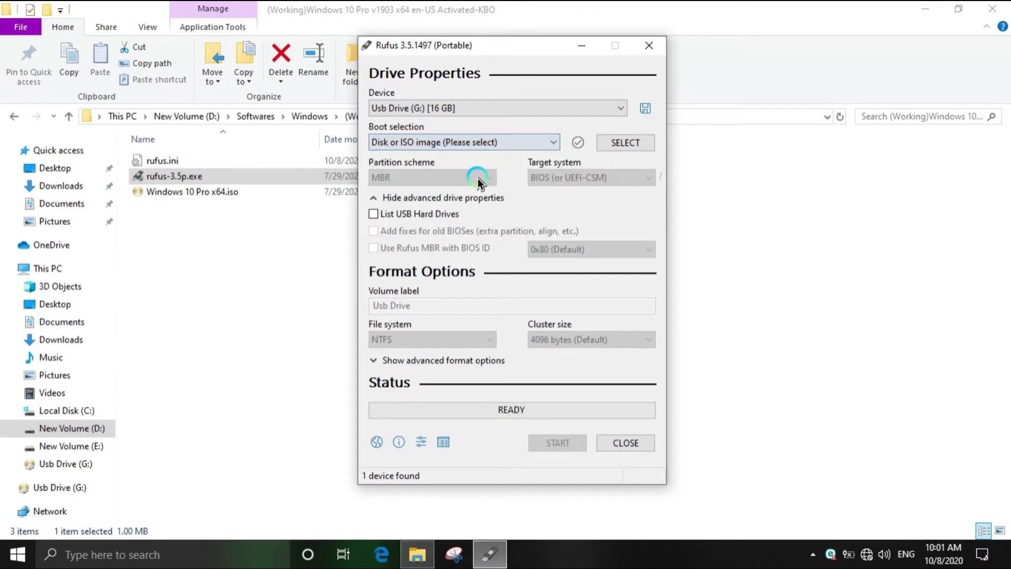
Load Windows 10 Pro x64.iso as the boot image, minimizing the File Explorer window that covers the file chooser
left_click(630, 144)
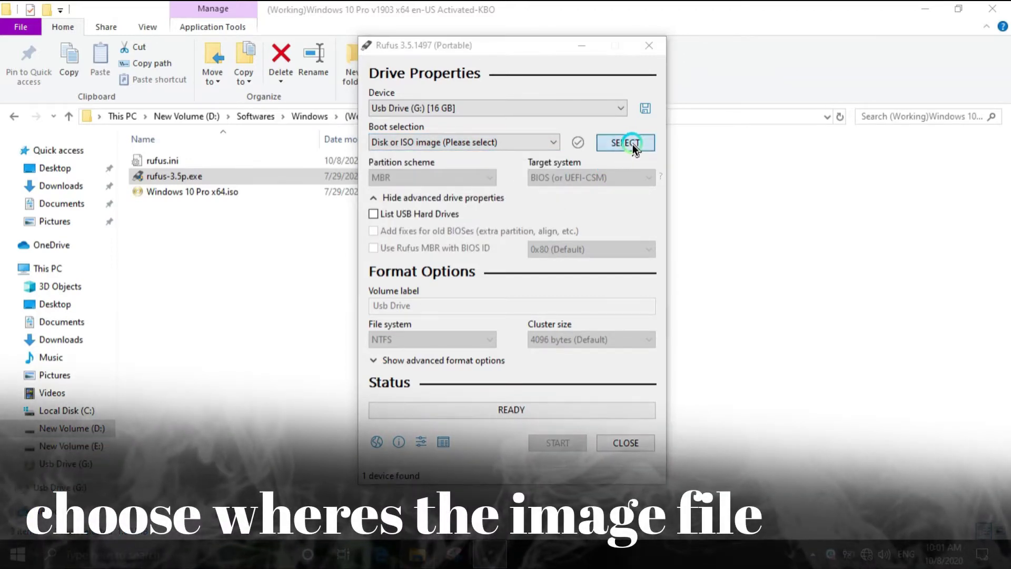
left_click(239, 197)
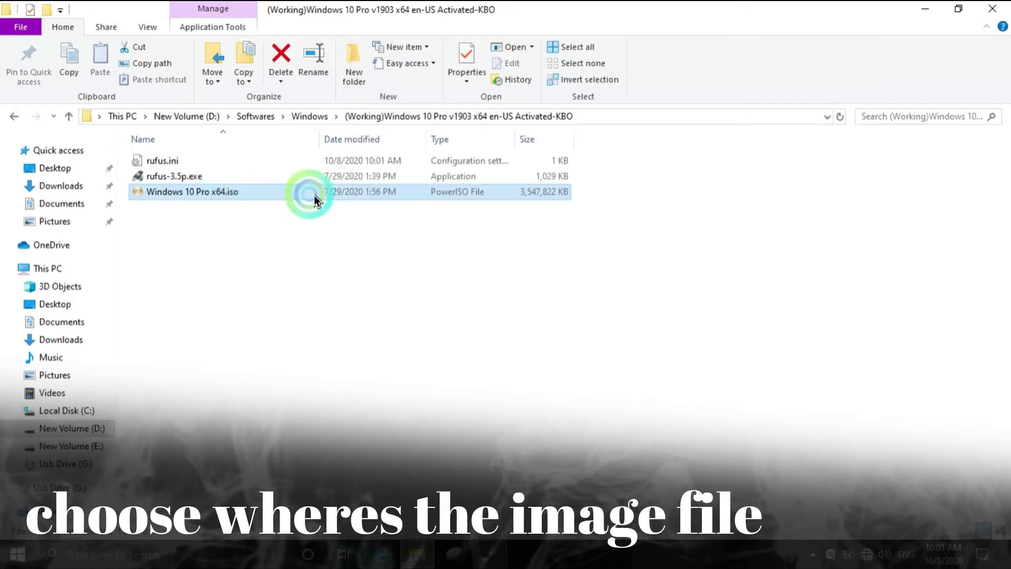
left_click(653, 201)
left_click(368, 196)
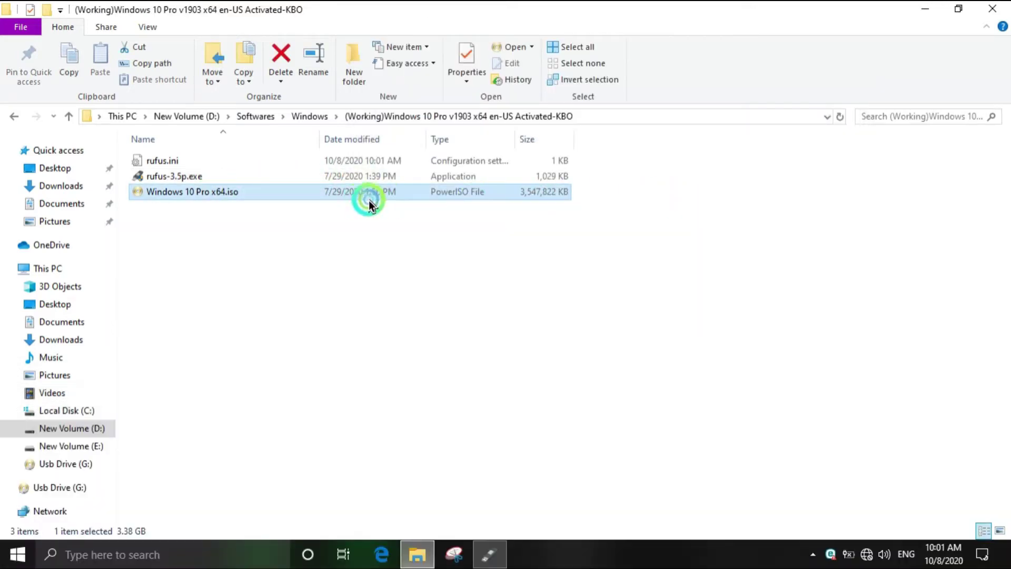
left_click(817, 171)
left_click(925, 9)
left_click(922, 69)
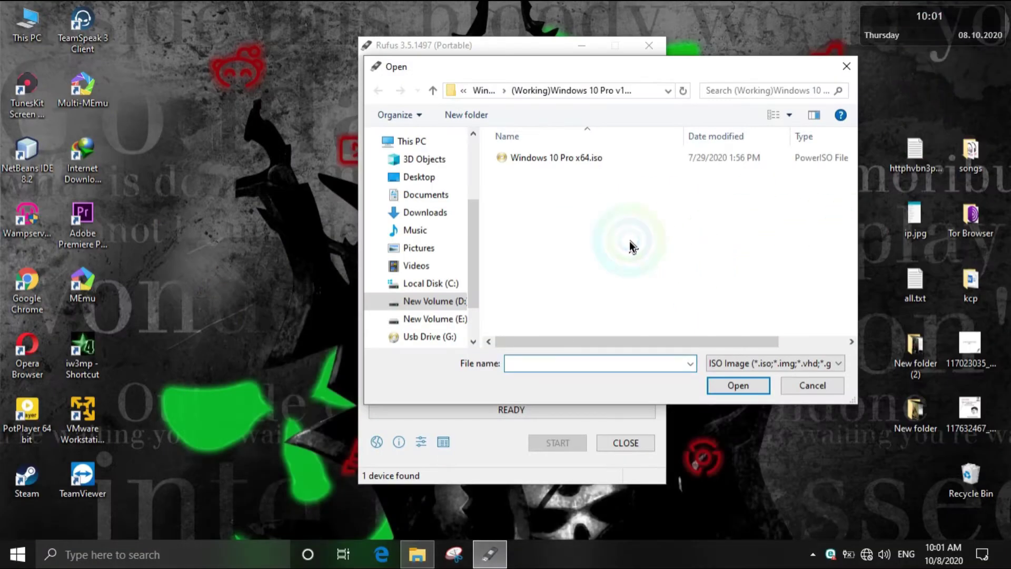
left_click(580, 157)
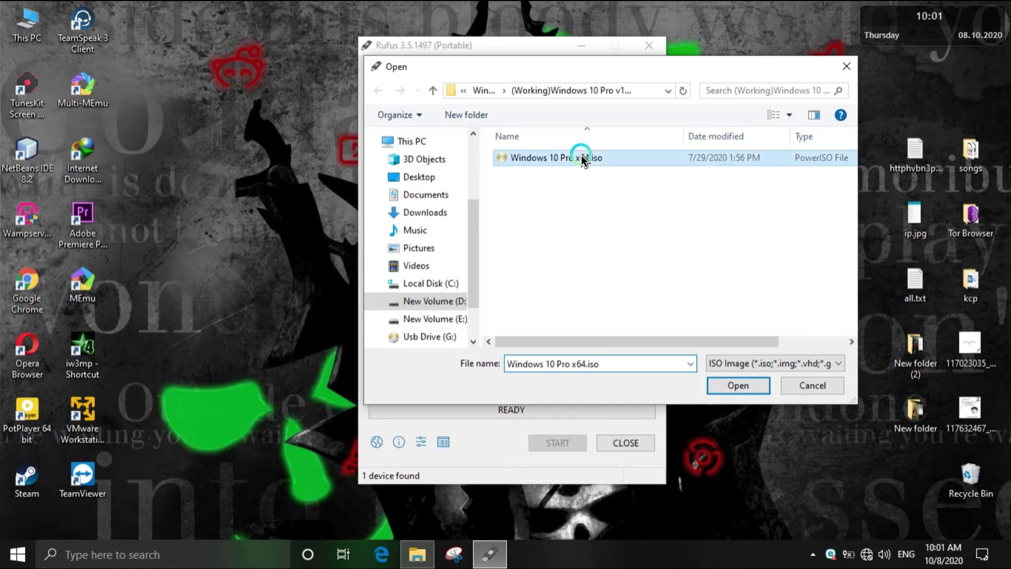
left_click(763, 389)
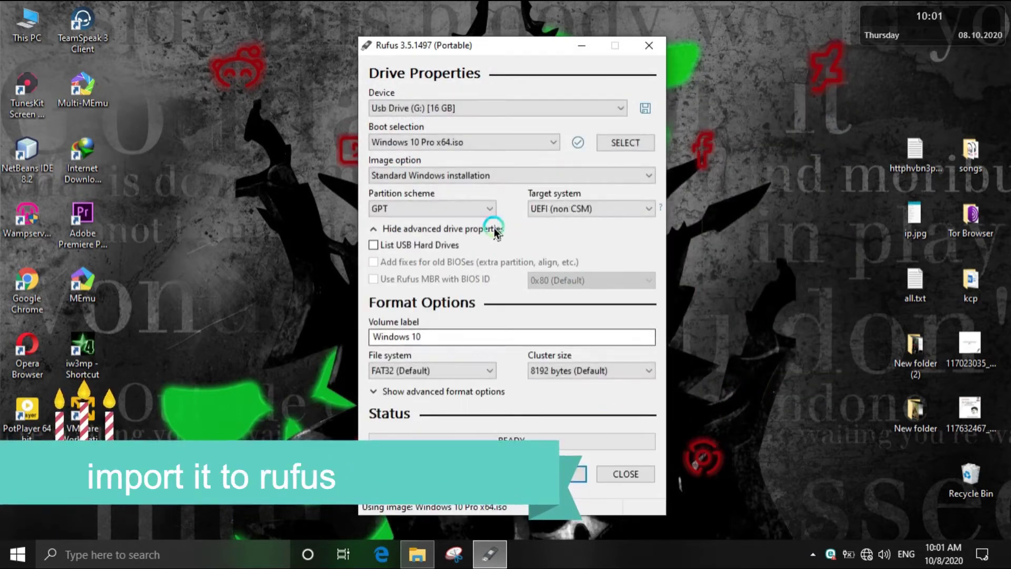
Review the partition scheme and target system options and the volume label for the Windows 10 USB drive
left_click(490, 208)
left_click(603, 240)
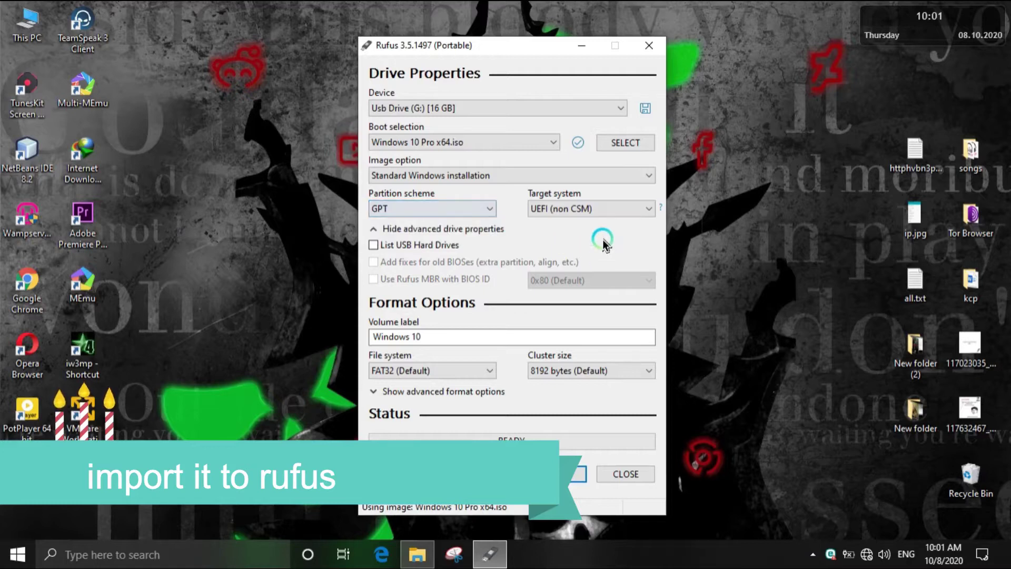
left_click(635, 210)
left_click(579, 252)
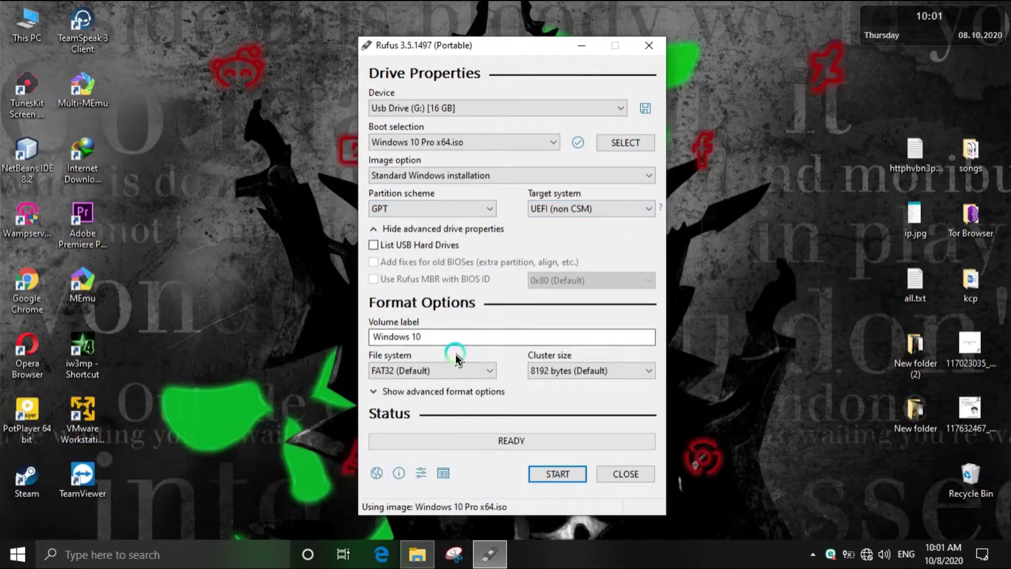
left_click_drag(527, 339, 467, 341)
Open This PC in File Explorer and place the Rufus window beside the drive list, keeping Usb Drive (G:) in view
left_click(27, 31)
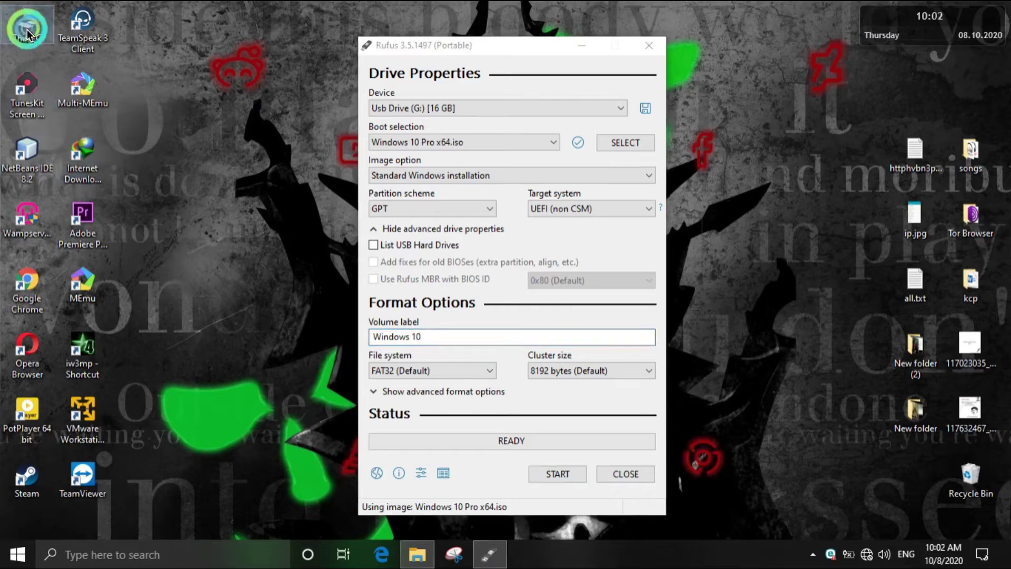
double_click(28, 32)
left_click(490, 554)
left_click_drag(555, 43, 748, 26)
left_click(209, 329)
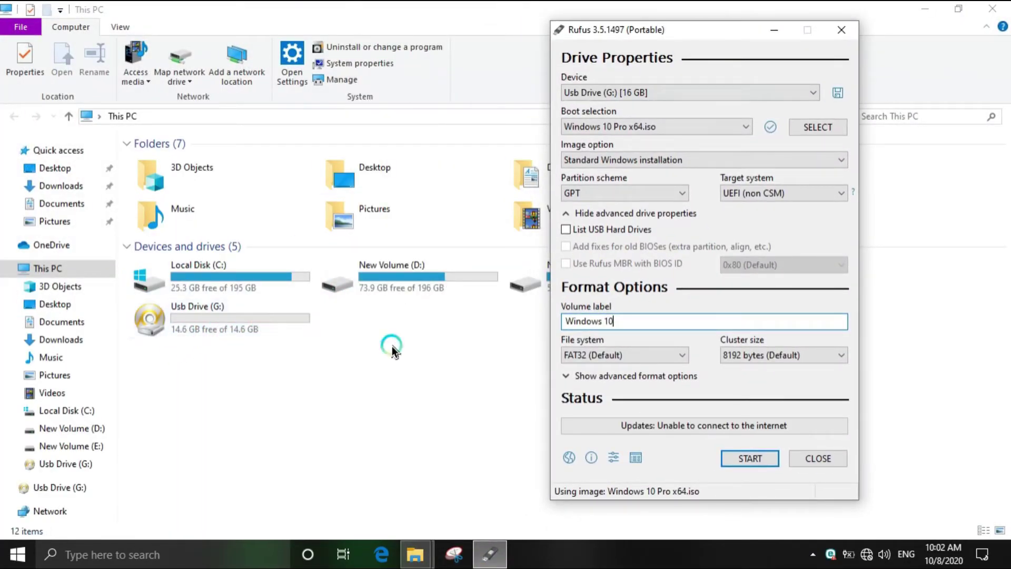
Write the Windows 10 image to Usb Drive (G:), accepting the erasure of all its data, and close Rufus once it finishes
left_click(767, 459)
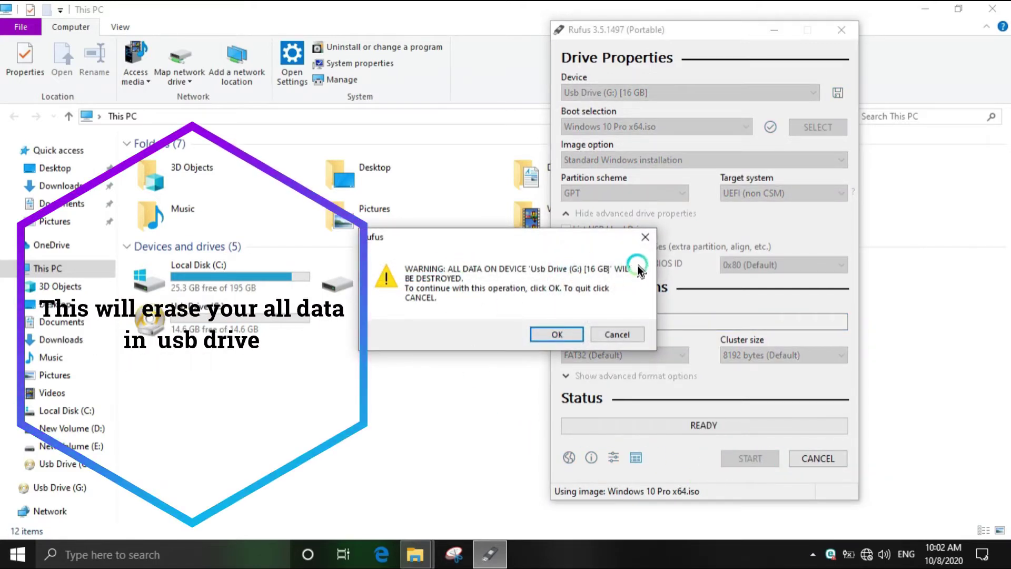
left_click(561, 334)
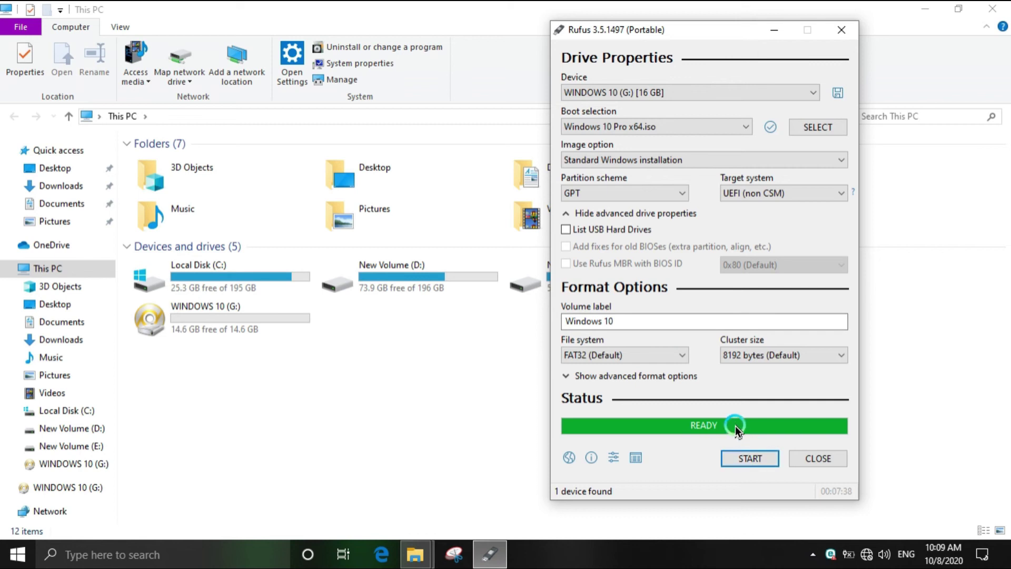
left_click(841, 29)
Refresh This PC, open the WINDOWS 10 (G:) drive, and select all of its files and folders to check the installation contents
right_click(553, 359)
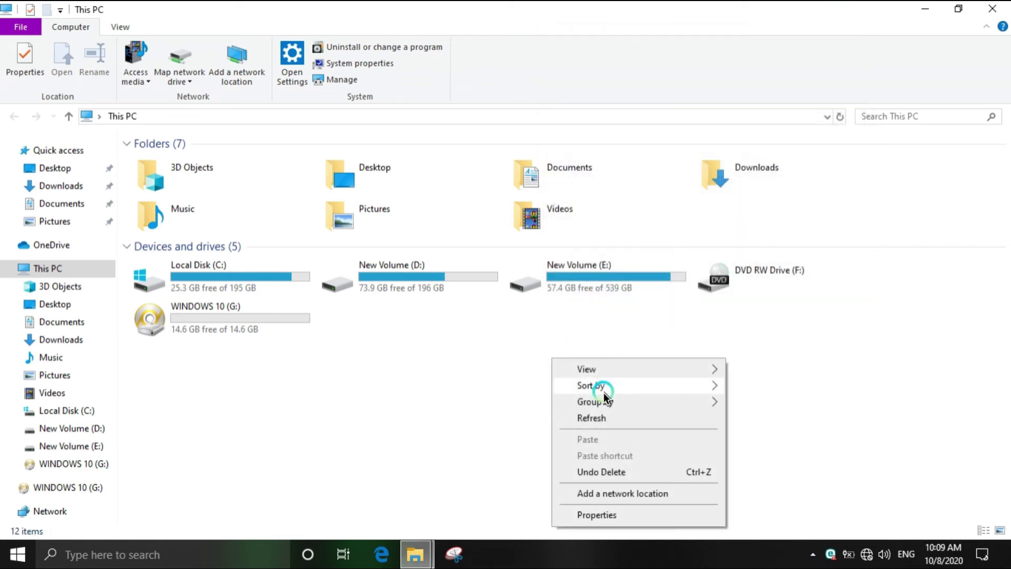
left_click(598, 417)
left_click(216, 339)
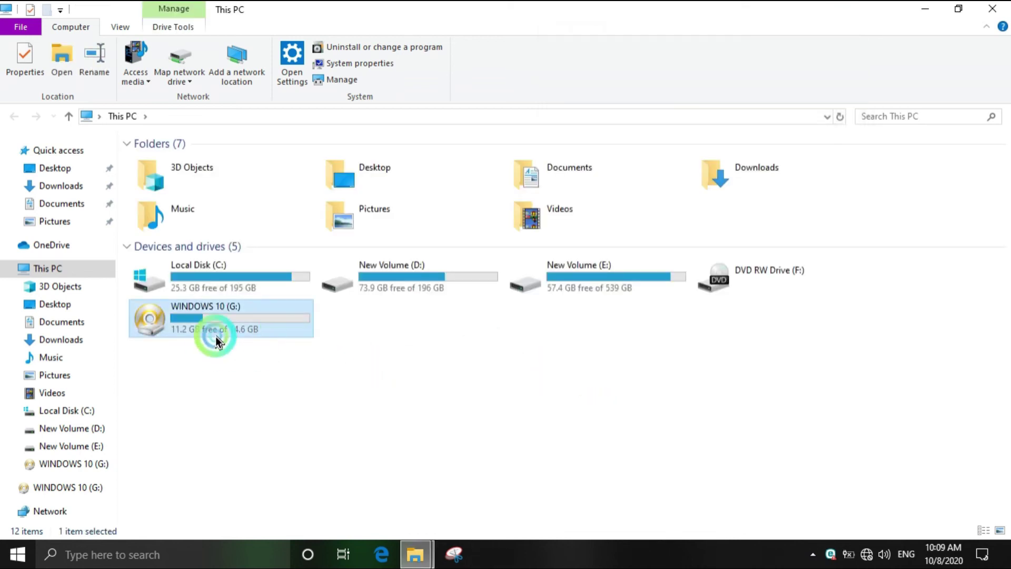
double_click(242, 322)
left_click_drag(225, 332, 191, 160)
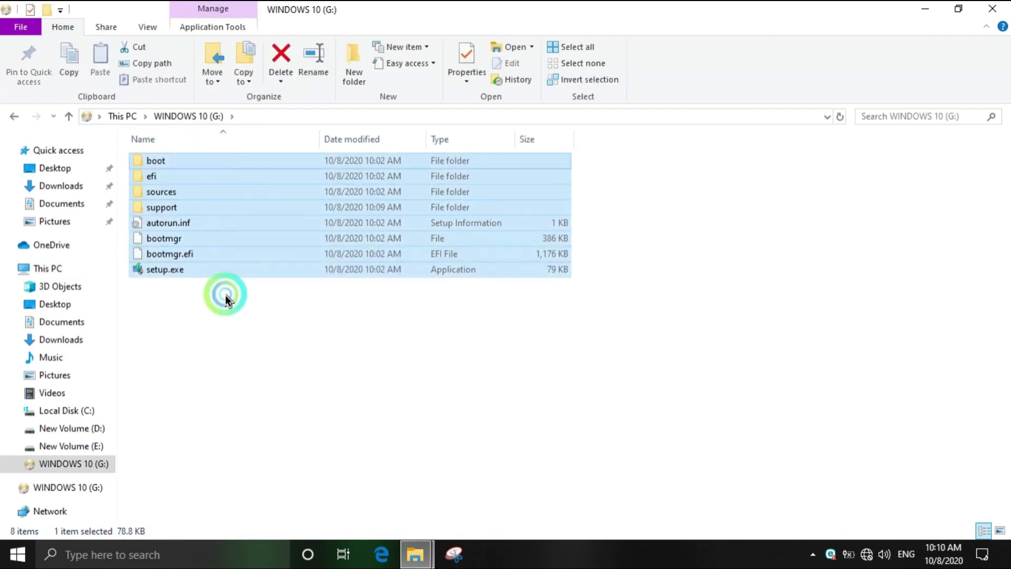
left_click_drag(235, 384, 214, 135)
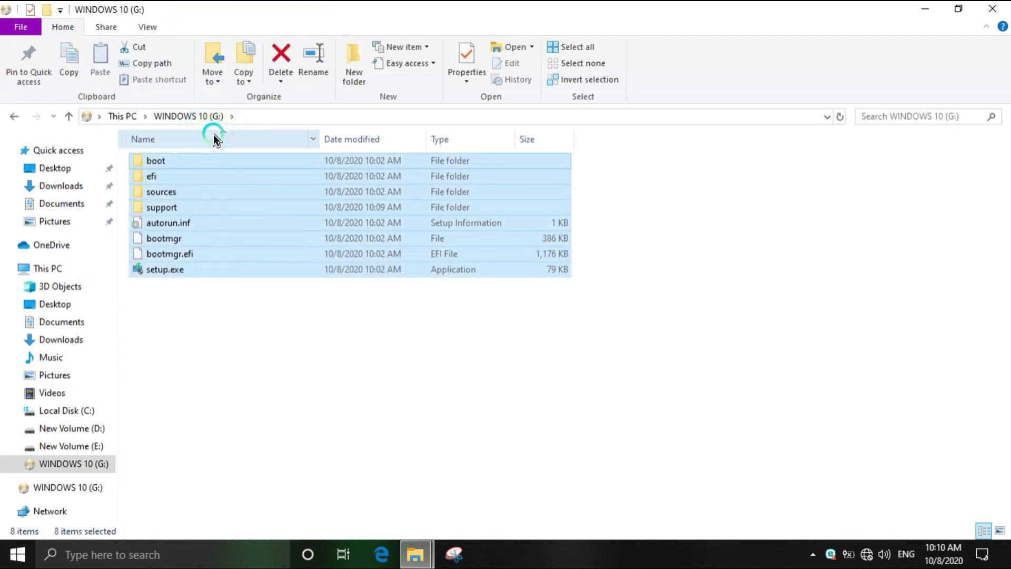